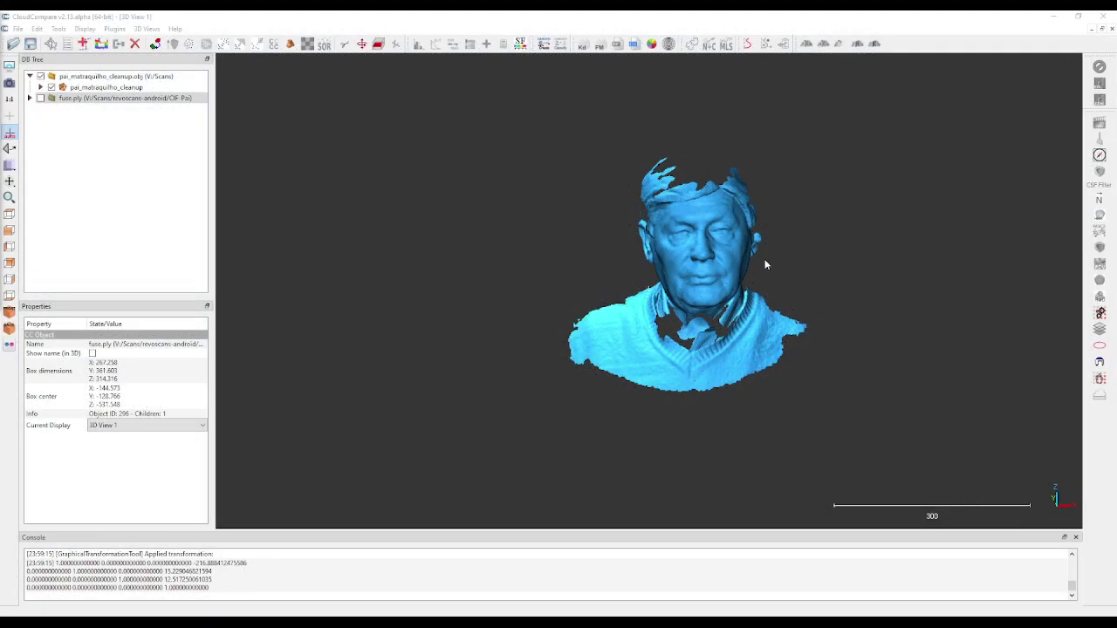
# Step: Orbit and zoom around the blue head mesh, then display the fuse.ply point cloud
pyautogui.moveTo(765, 265); pyautogui.dragTo(608, 263)
pyautogui.scroll(3, 656, 276)
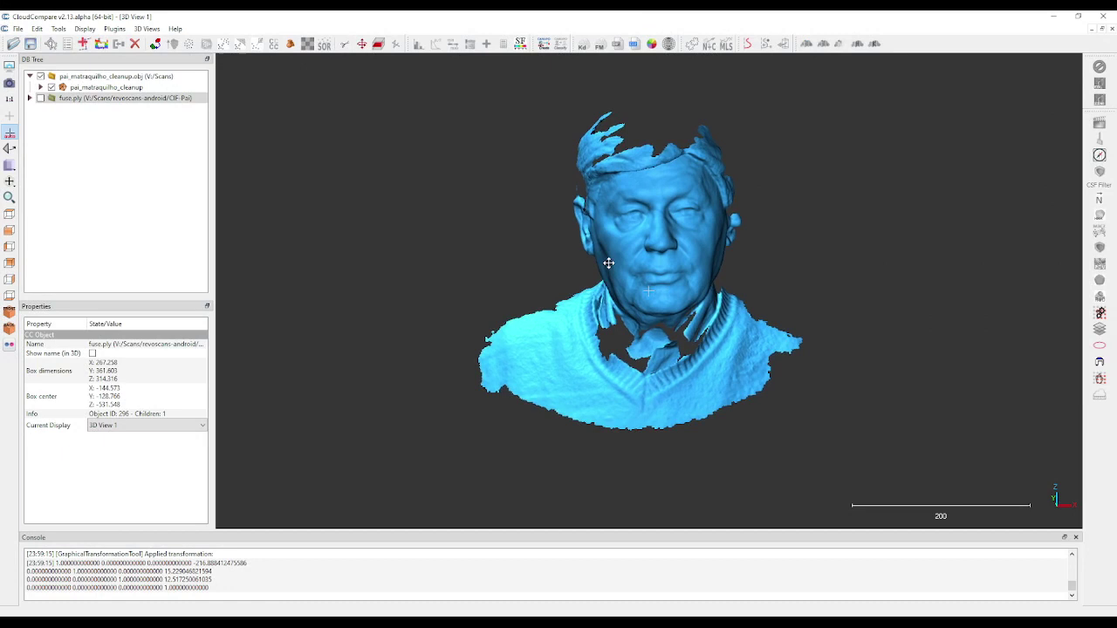
pyautogui.moveTo(761, 264); pyautogui.dragTo(738, 159)
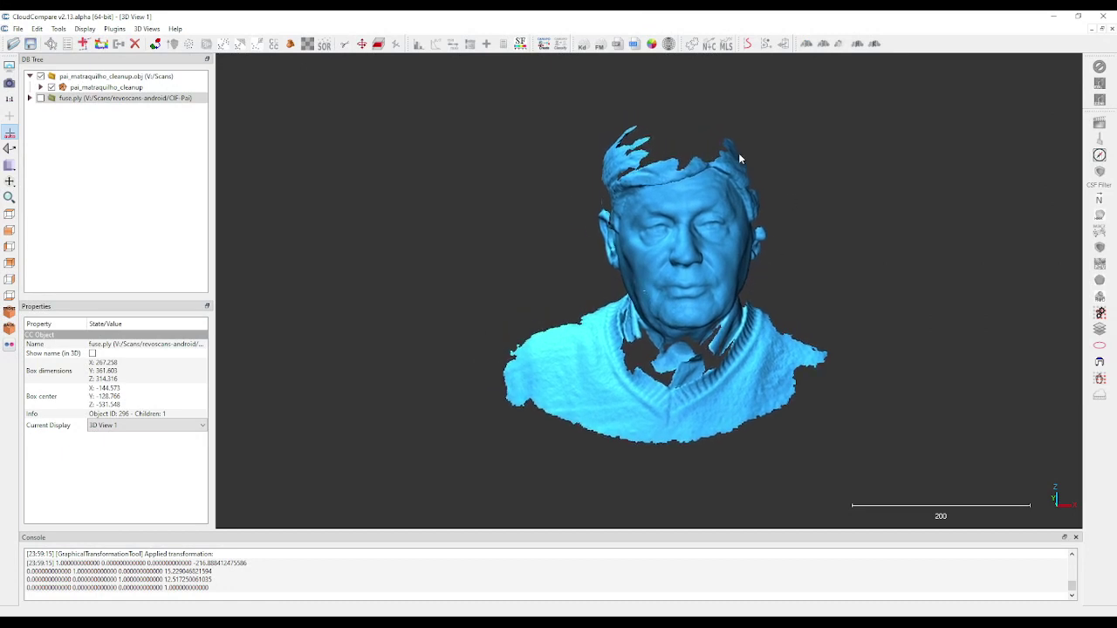
pyautogui.moveTo(721, 292); pyautogui.dragTo(642, 284)
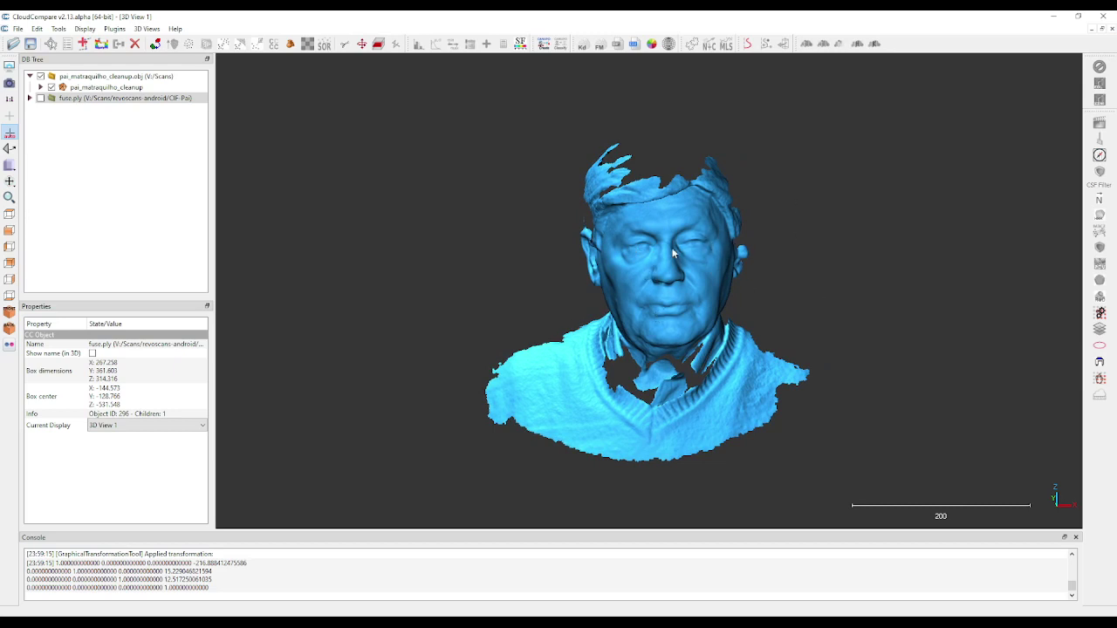
pyautogui.moveTo(725, 295); pyautogui.dragTo(623, 317)
pyautogui.scroll(2, 623, 317)
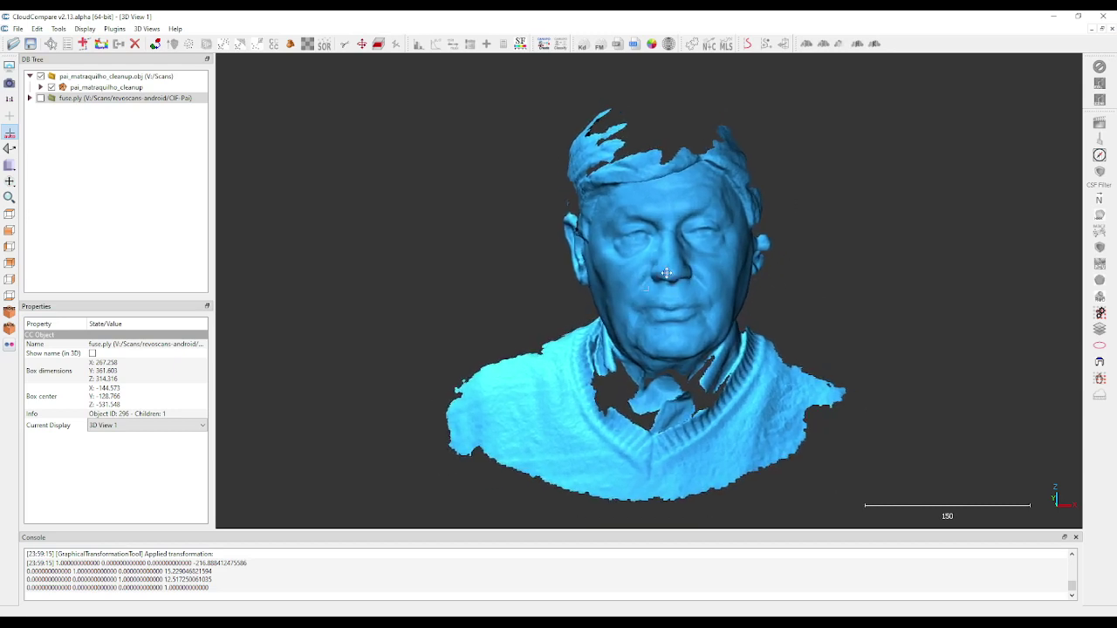
pyautogui.moveTo(523, 366); pyautogui.dragTo(615, 164)
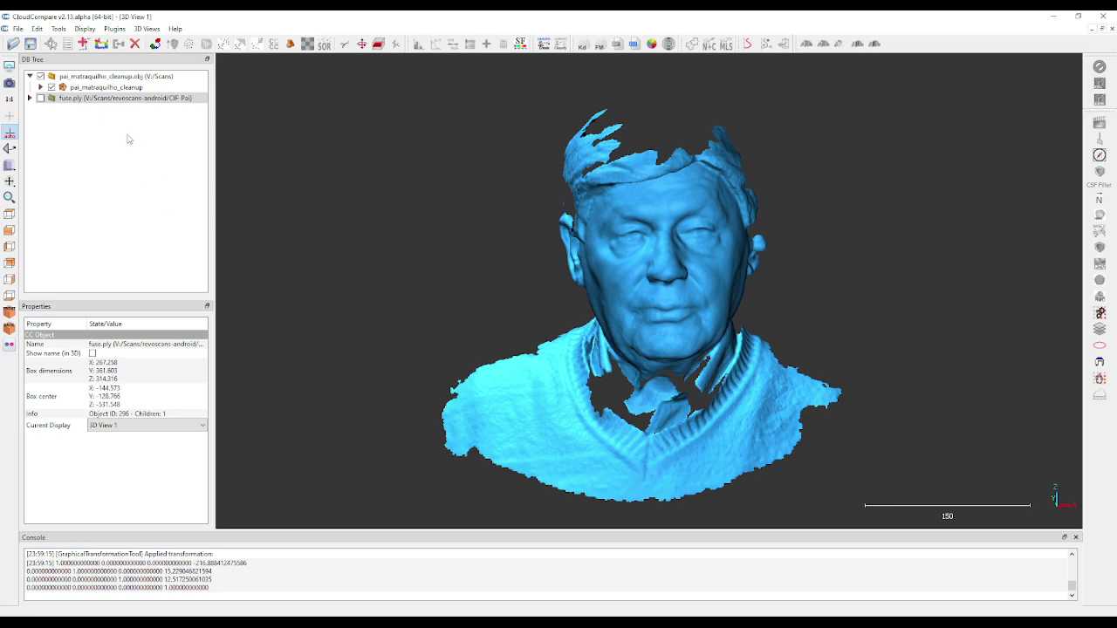
pyautogui.click(40, 99)
# Step: Orbit and pan to frame both objects, snap to the front view, and deselect fuse.ply
pyautogui.moveTo(527, 241); pyautogui.dragTo(463, 241)
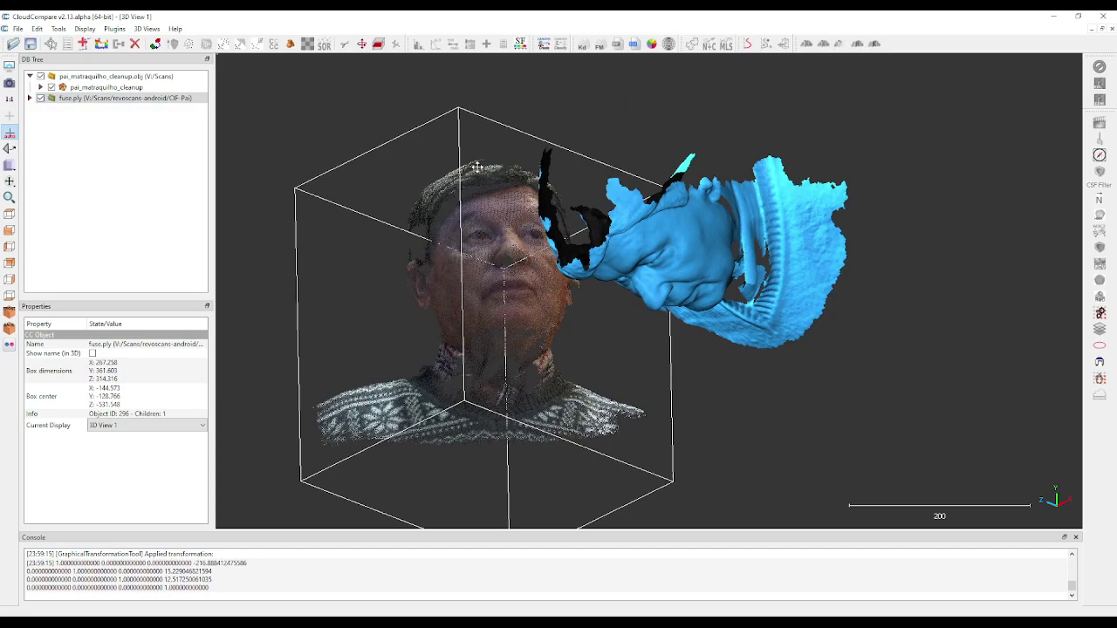
pyautogui.moveTo(476, 166)
pyautogui.mouseDown()
pyautogui.moveTo(454, 262)
pyautogui.moveTo(490, 165)
pyautogui.mouseUp()
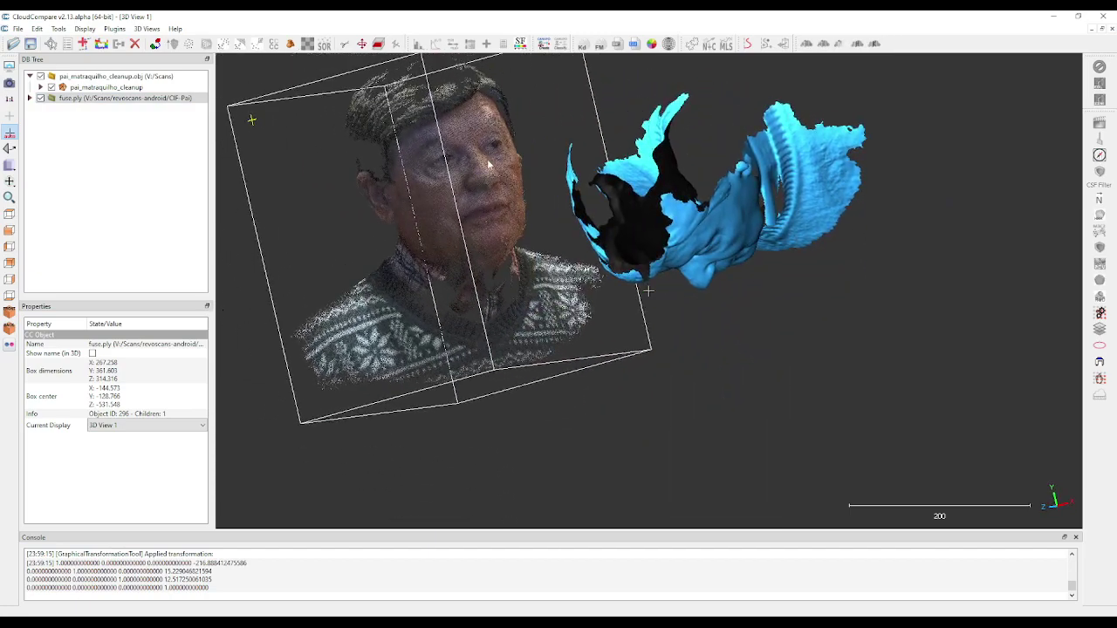
pyautogui.moveTo(525, 137); pyautogui.dragTo(564, 214, button='right')
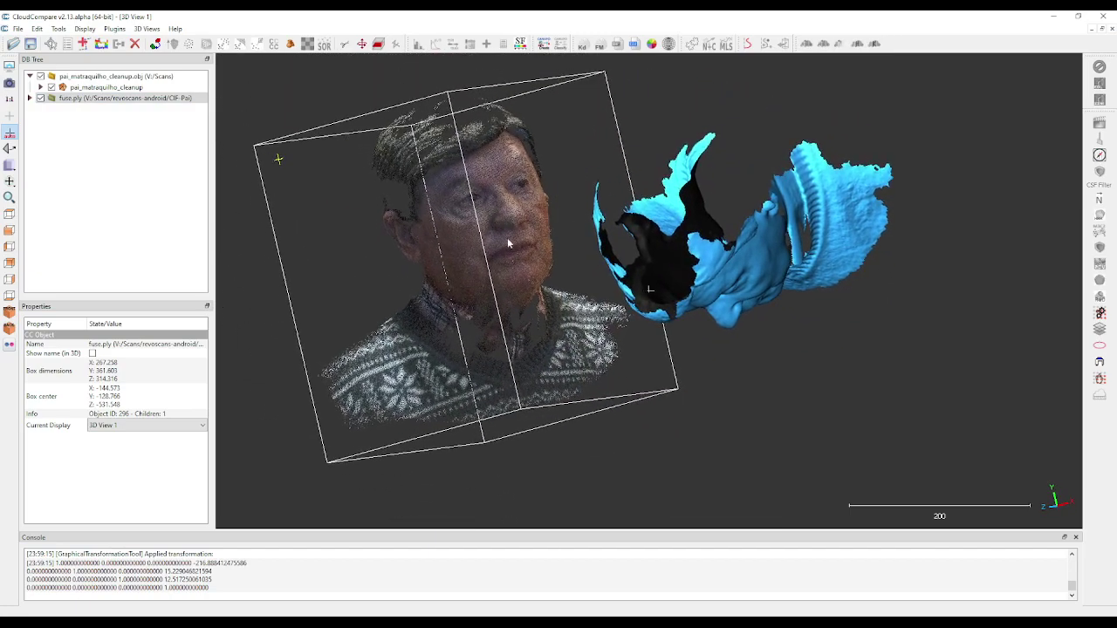
pyautogui.moveTo(509, 244); pyautogui.dragTo(657, 187)
pyautogui.moveTo(422, 281); pyautogui.dragTo(393, 319, button='right')
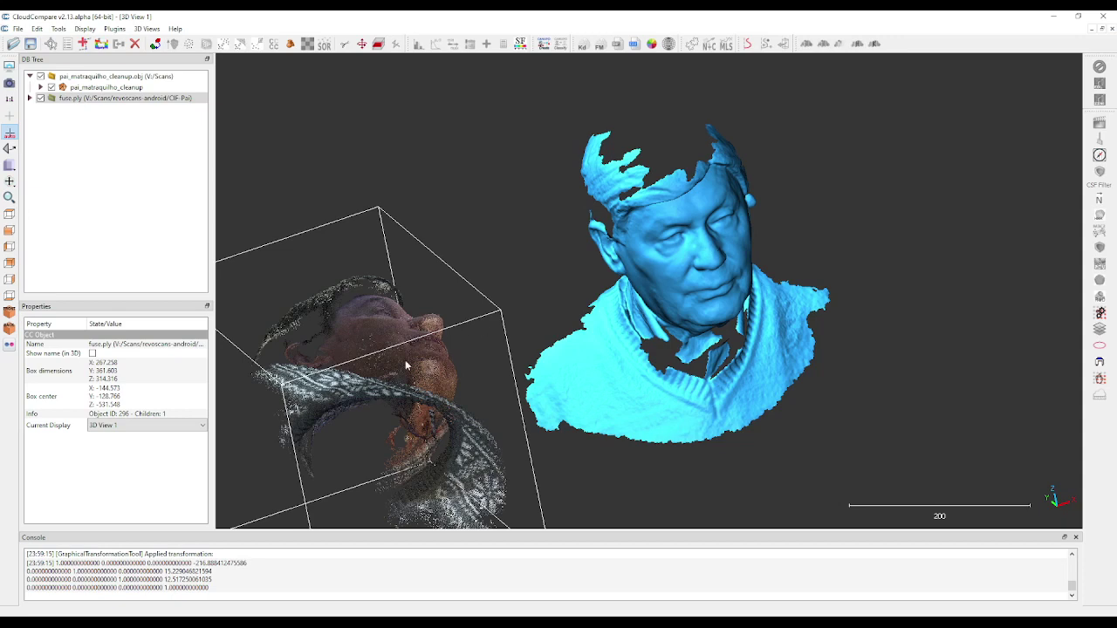
pyautogui.click(9, 230)
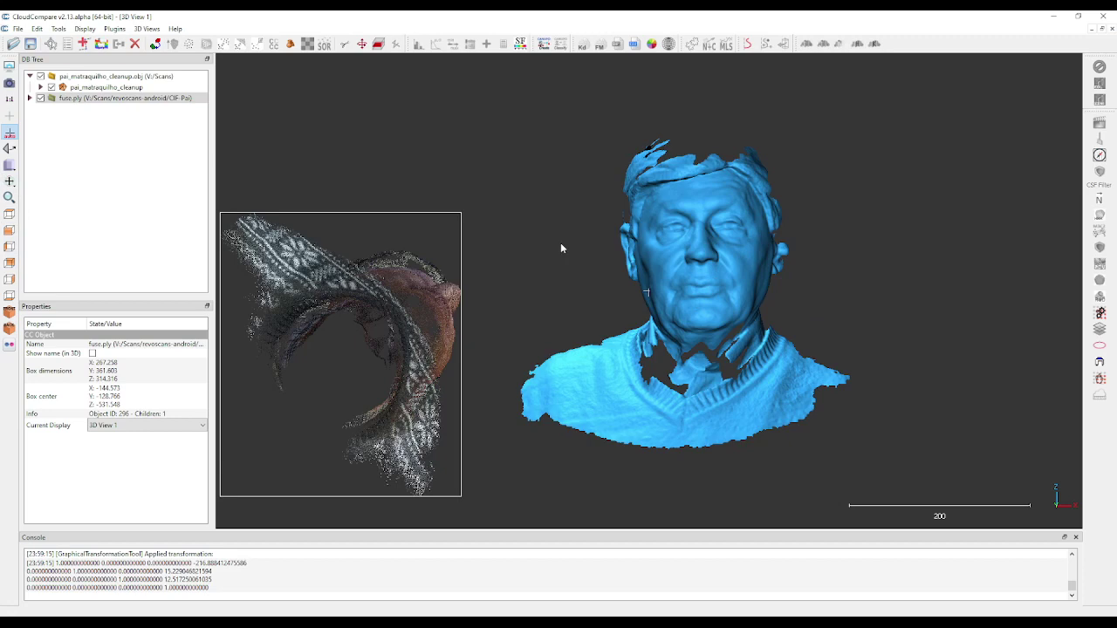
pyautogui.click(404, 295)
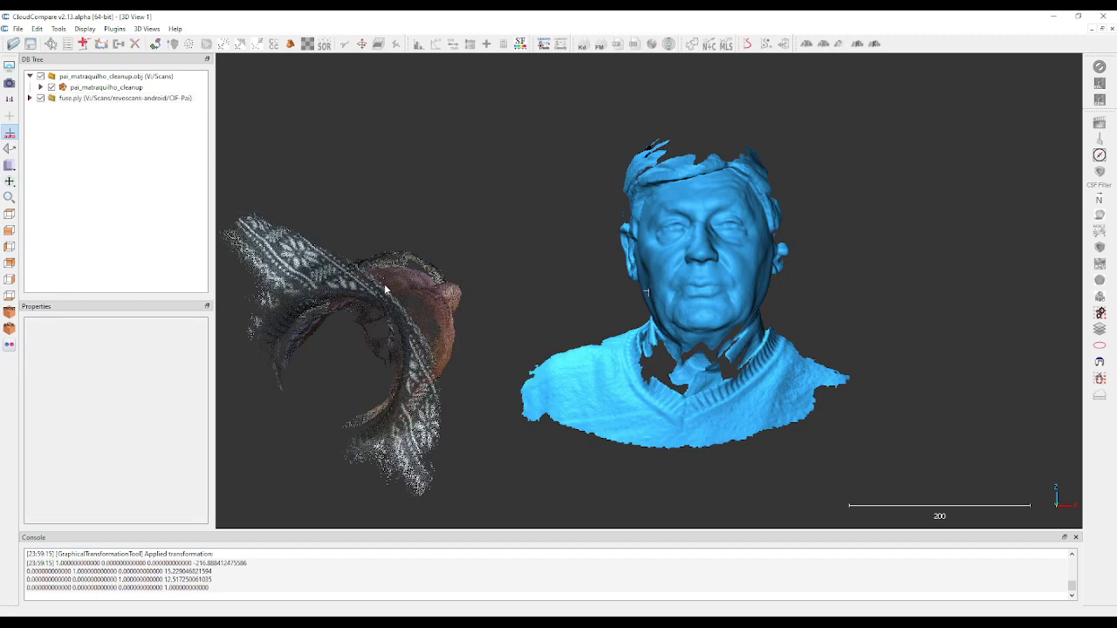
# Step: Select the fuse cloud and manually rotate and move it onto the blue mesh
pyautogui.click(386, 290)
pyautogui.click(362, 44)
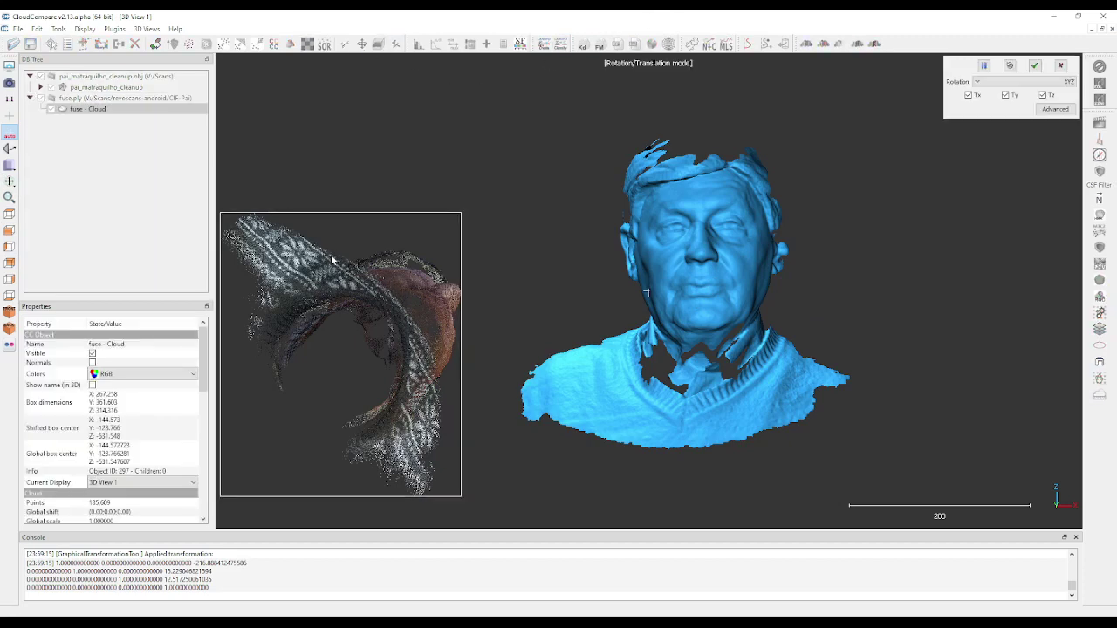
pyautogui.moveTo(332, 257); pyautogui.dragTo(506, 259)
pyautogui.moveTo(496, 253); pyautogui.dragTo(714, 234, button='right')
pyautogui.moveTo(744, 151)
pyautogui.mouseDown()
pyautogui.moveTo(788, 165)
pyautogui.moveTo(738, 141)
pyautogui.mouseUp()
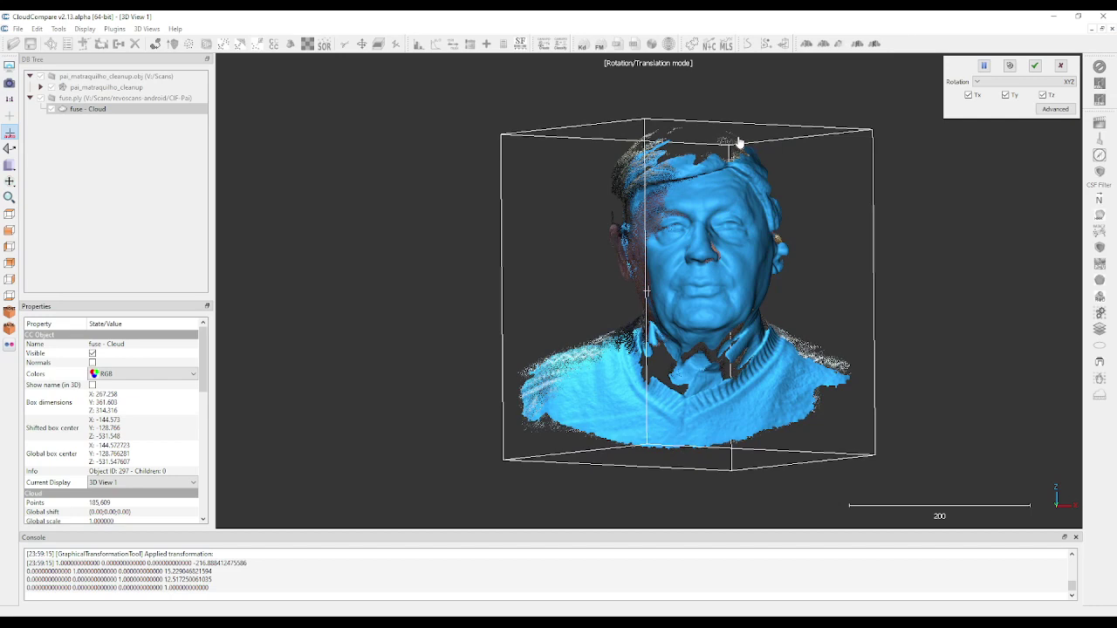
pyautogui.moveTo(630, 171)
pyautogui.mouseDown()
pyautogui.moveTo(620, 167)
pyautogui.moveTo(631, 168)
pyautogui.mouseUp()
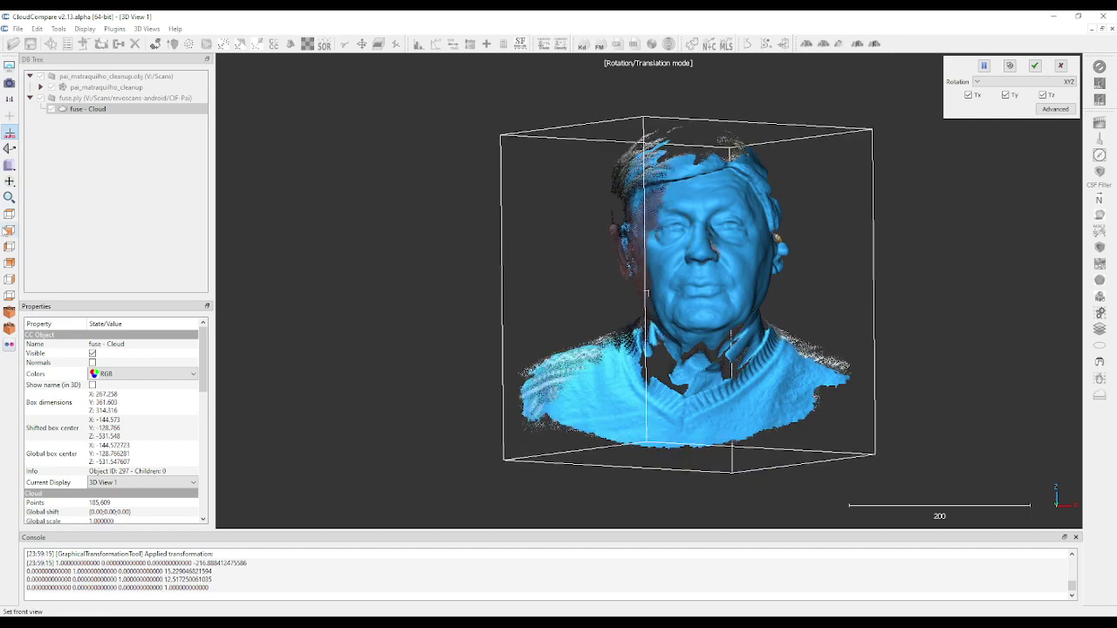
# Step: Check the alignment in side view, nudge the cloud right, apply the transform, and return to front view
pyautogui.click(9, 247)
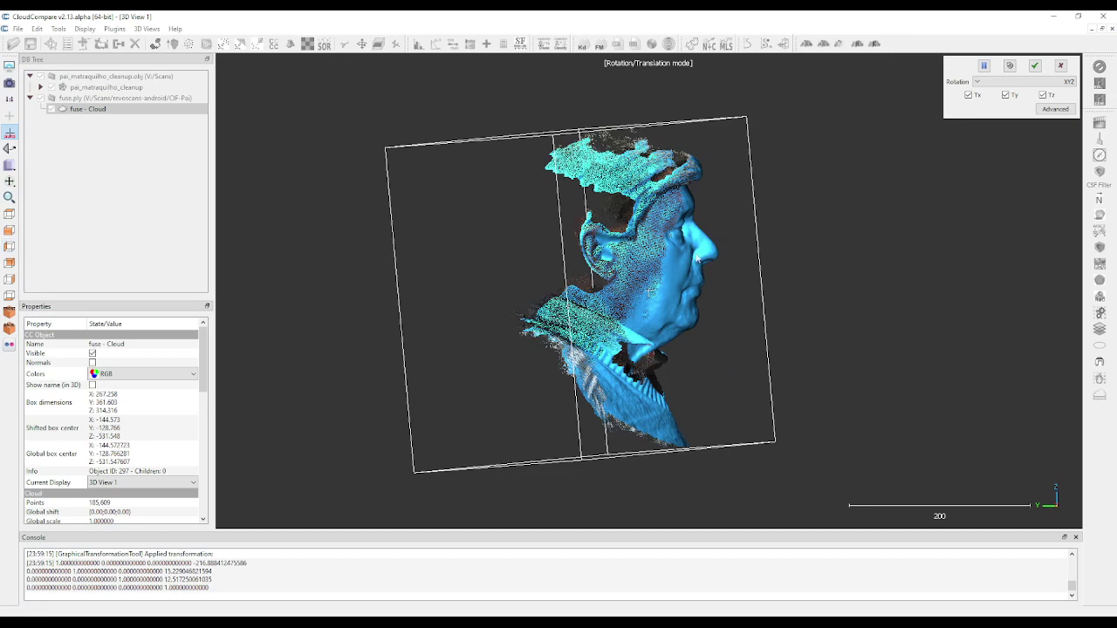
pyautogui.moveTo(649, 251); pyautogui.dragTo(658, 250, button='right')
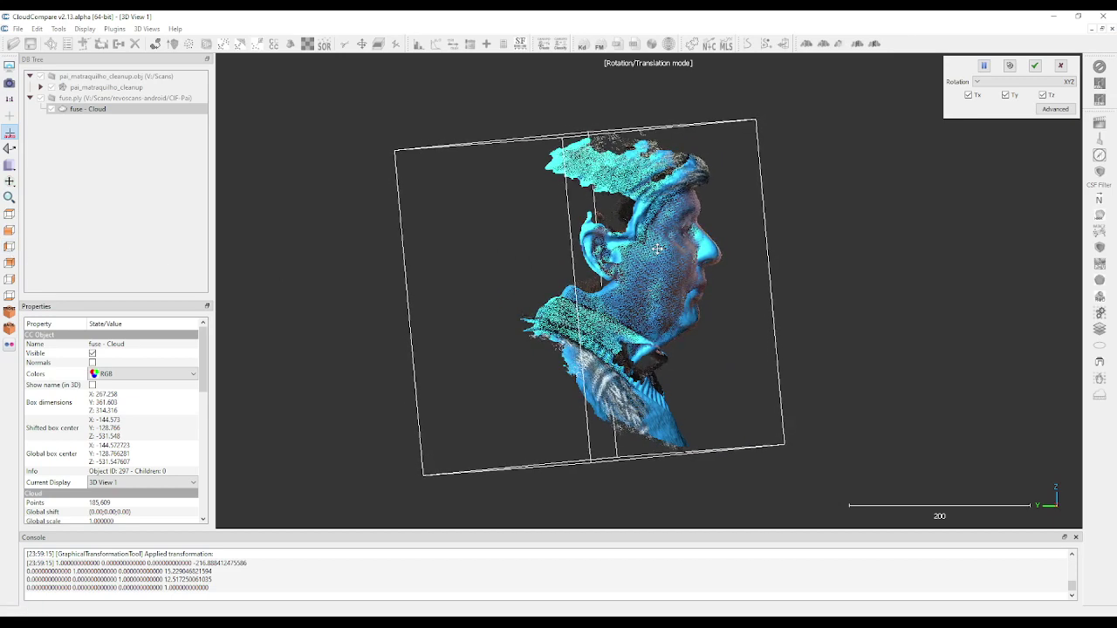
pyautogui.click(1034, 66)
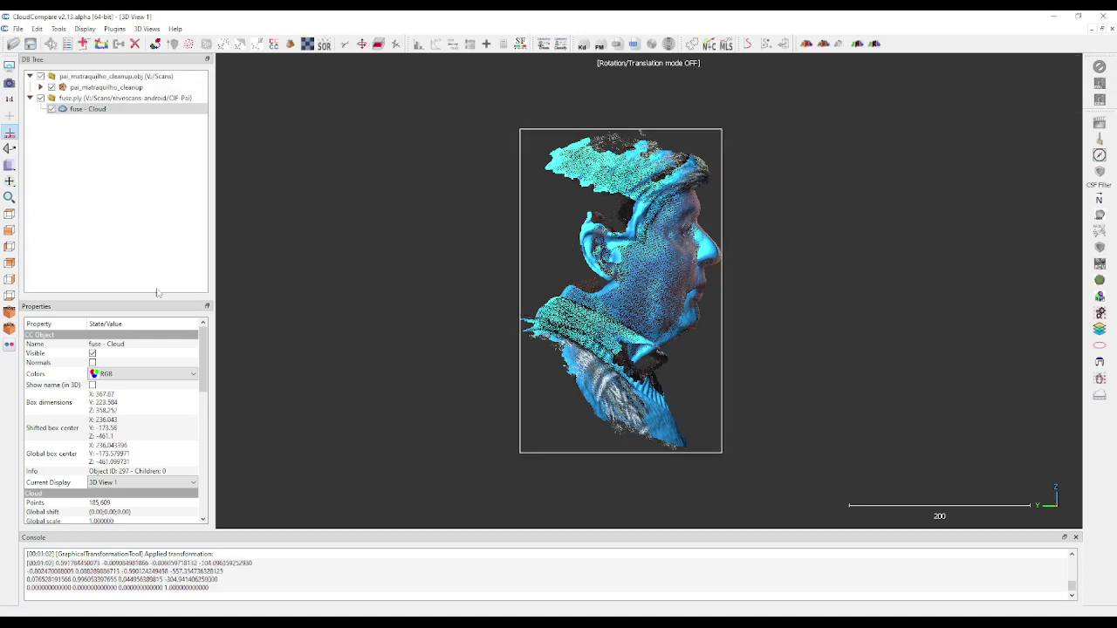
pyautogui.click(9, 231)
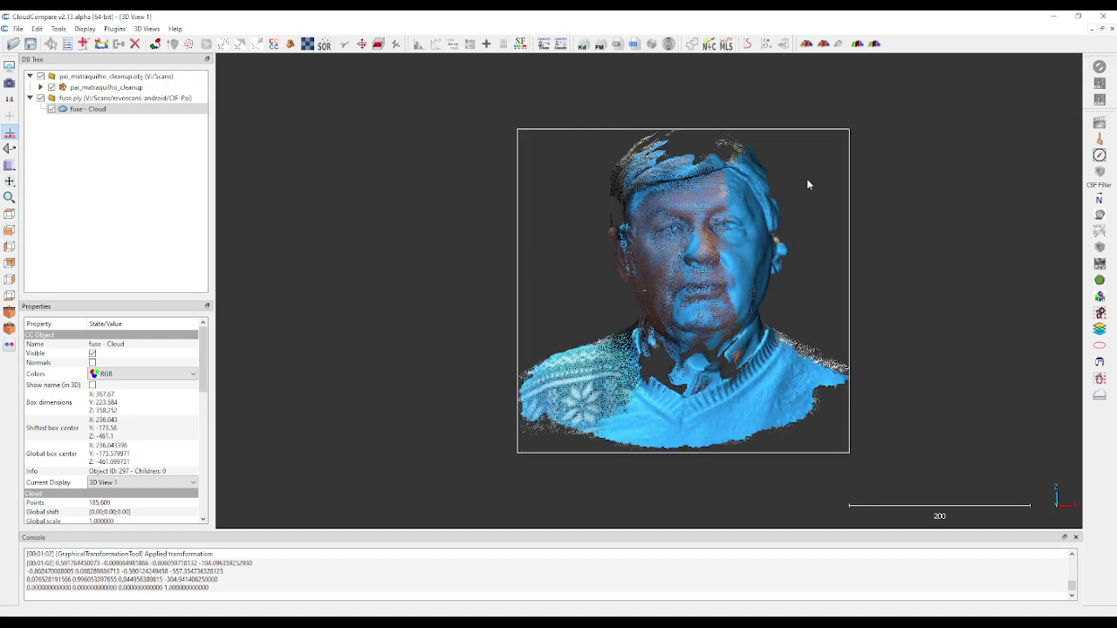
# Step: Run fine registration of fuse - Cloud onto the pai_matraquilho_cleanup mesh and accept the results
pyautogui.click(96, 87)
pyautogui.keyDown('ctrl'); pyautogui.click(87, 109); pyautogui.keyUp('ctrl')
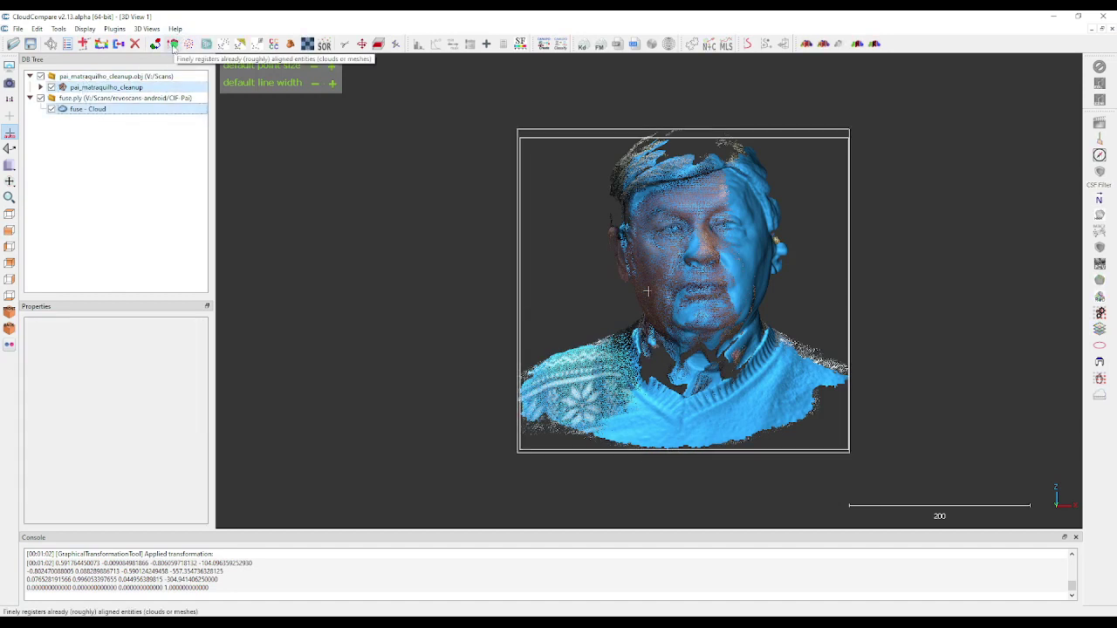
pyautogui.click(173, 45)
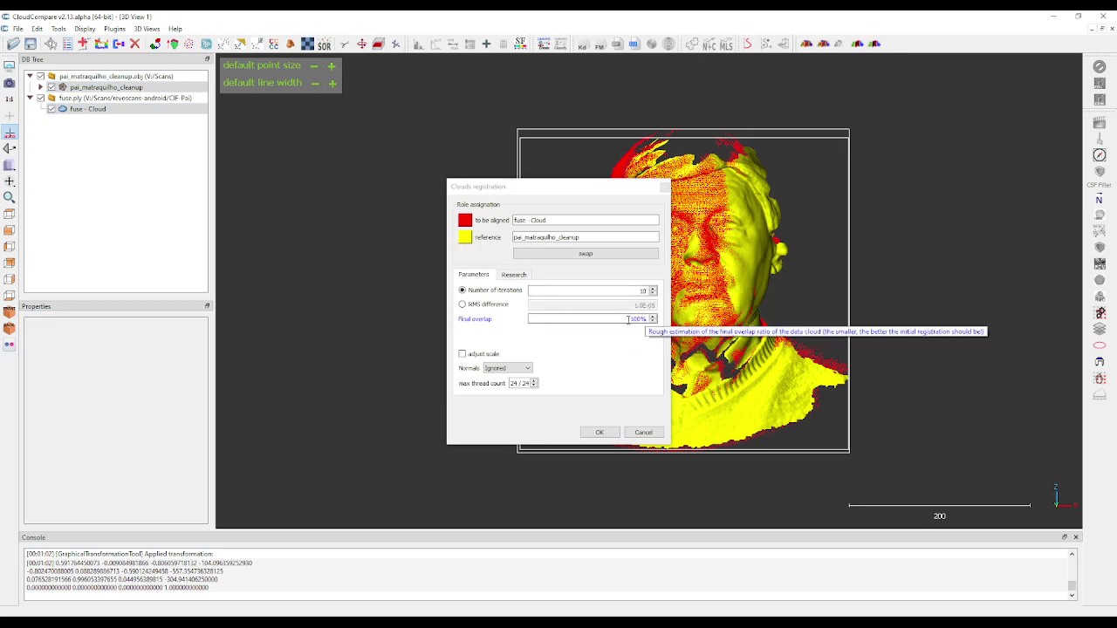
pyautogui.click(600, 433)
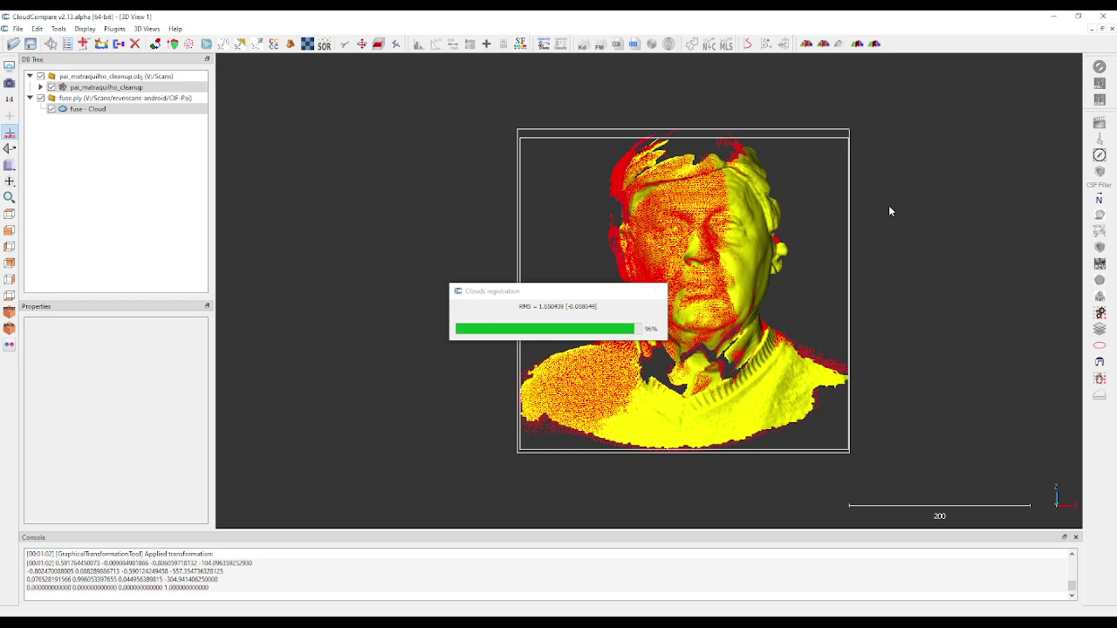
pyautogui.click(646, 381)
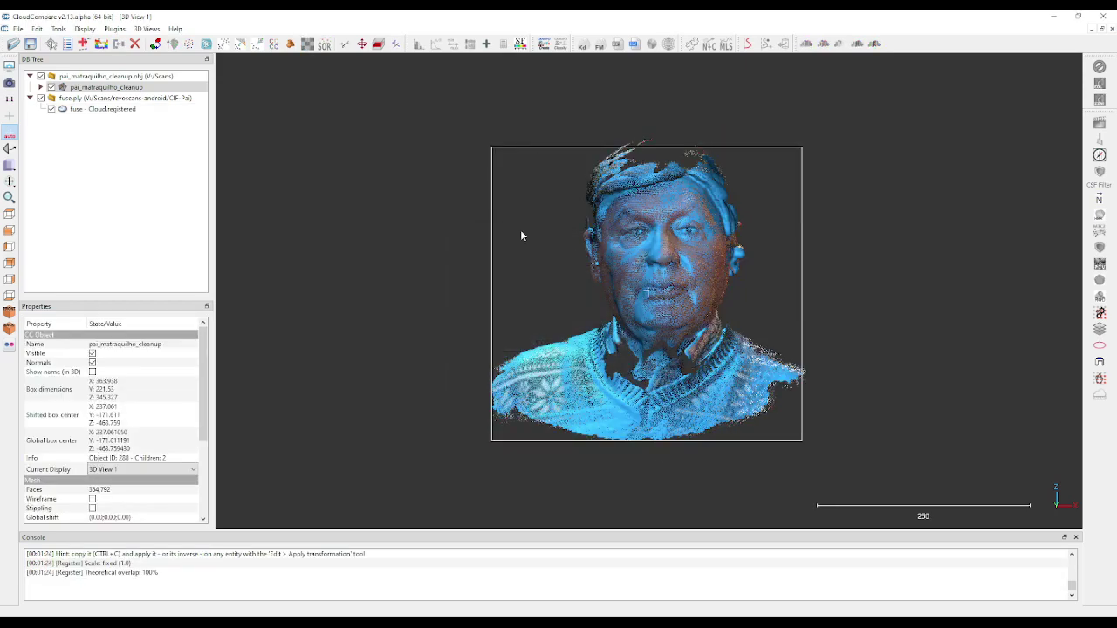
# Step: Zoom and orbit to check the registered cloud's profile, then reset to front view
pyautogui.scroll(5, 521, 235)
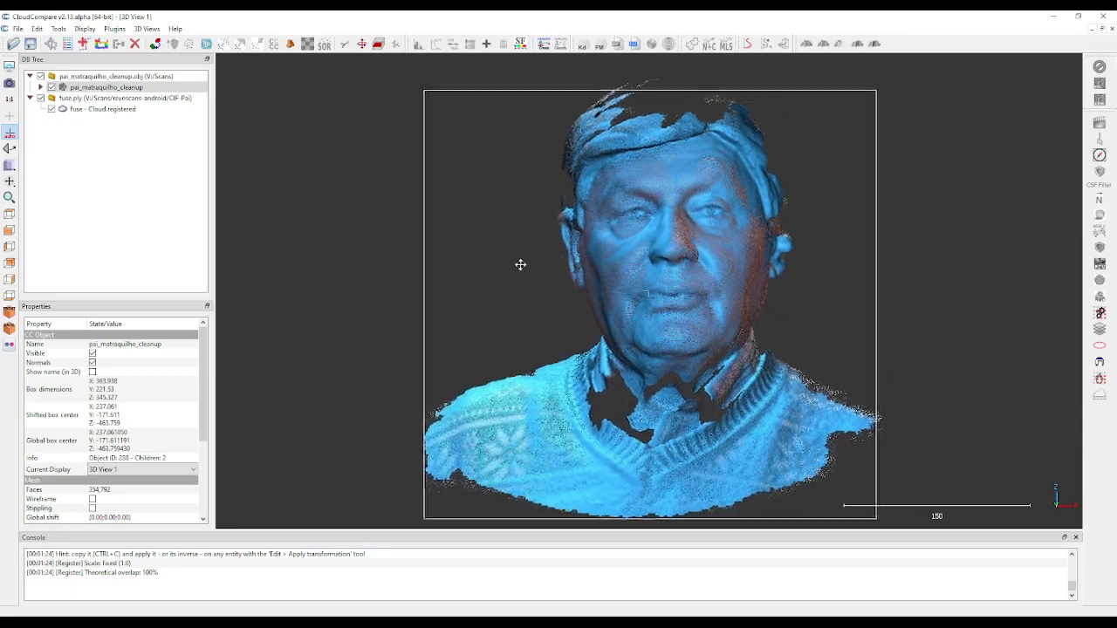
pyautogui.moveTo(521, 264); pyautogui.dragTo(786, 219)
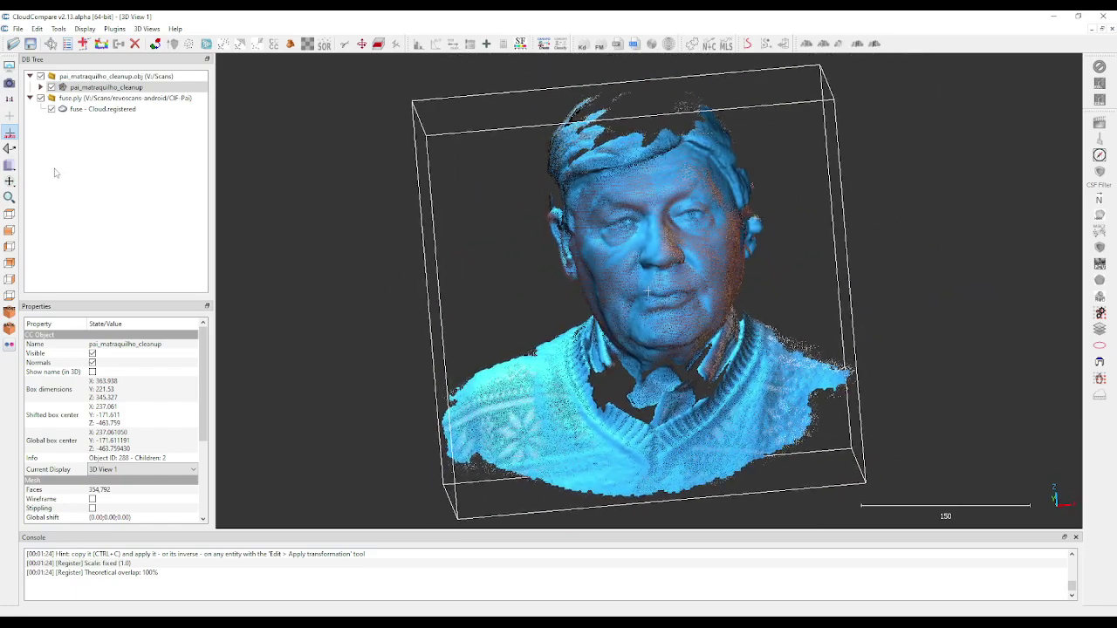
pyautogui.click(9, 231)
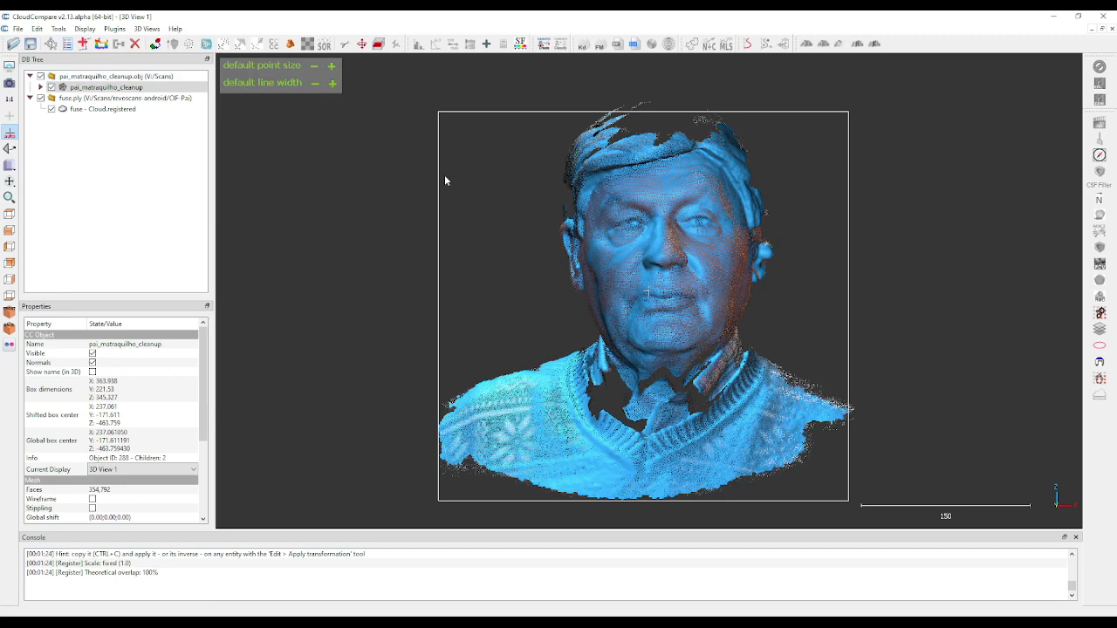
# Step: Interpolate colours from the fuse cloud onto the selected head mesh
pyautogui.click(131, 109)
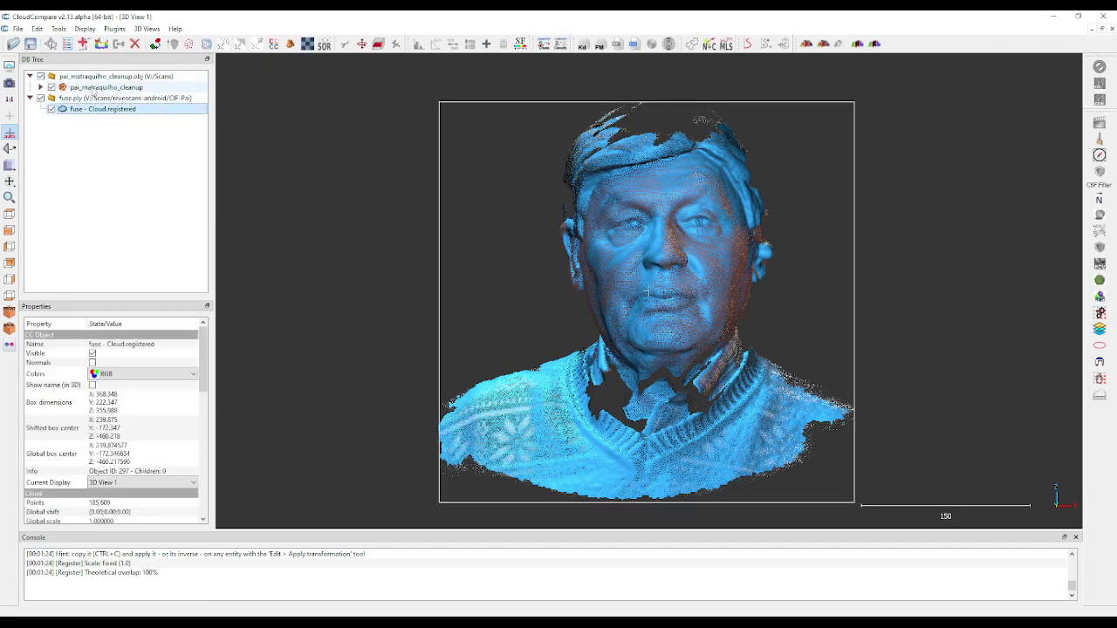
pyautogui.click(77, 88)
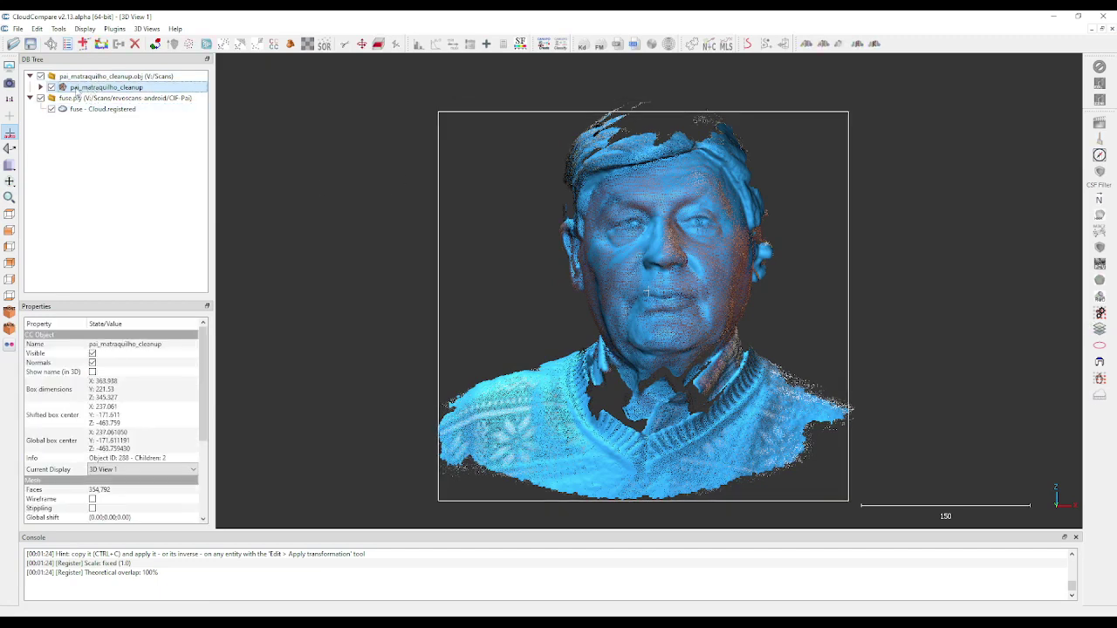
pyautogui.keyDown('ctrl'); pyautogui.click(103, 109); pyautogui.keyUp('ctrl')
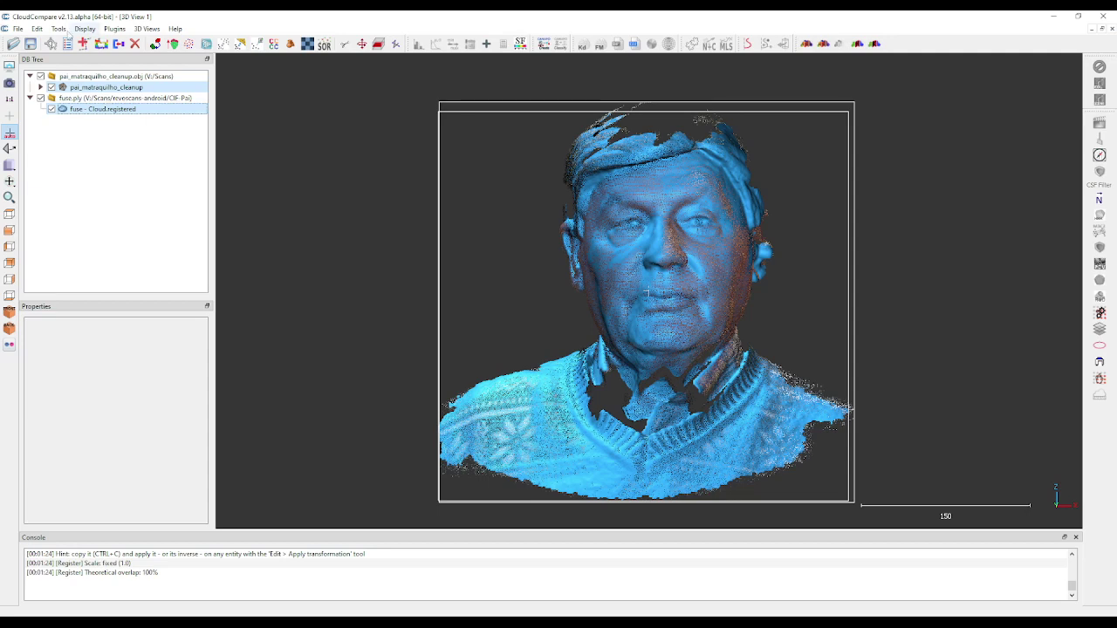
pyautogui.click(59, 29)
pyautogui.moveTo(36, 30)
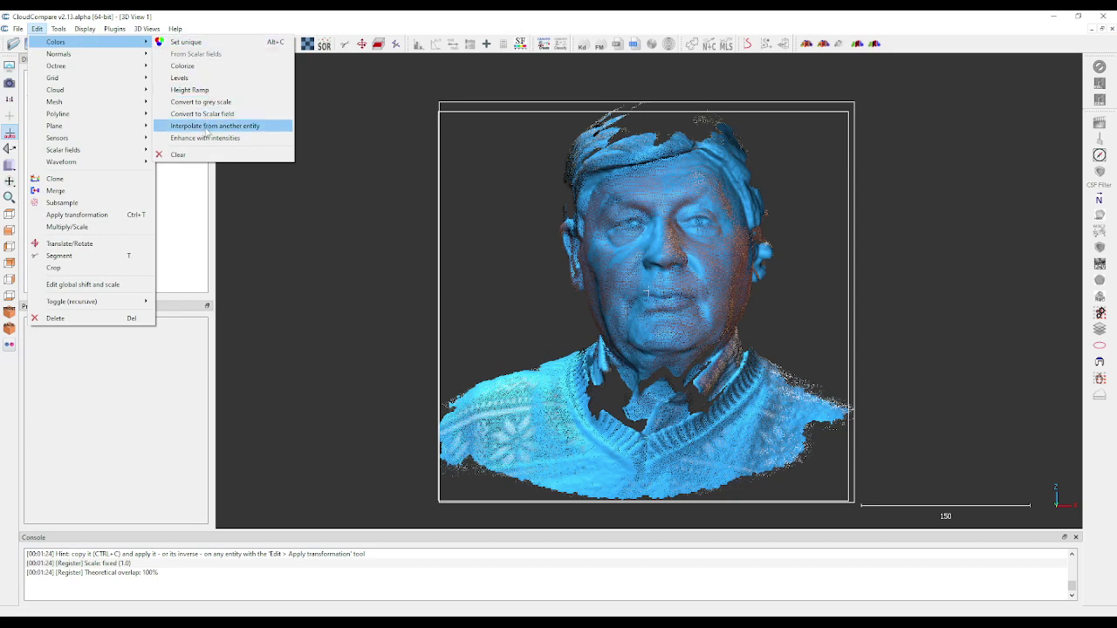
pyautogui.click(208, 127)
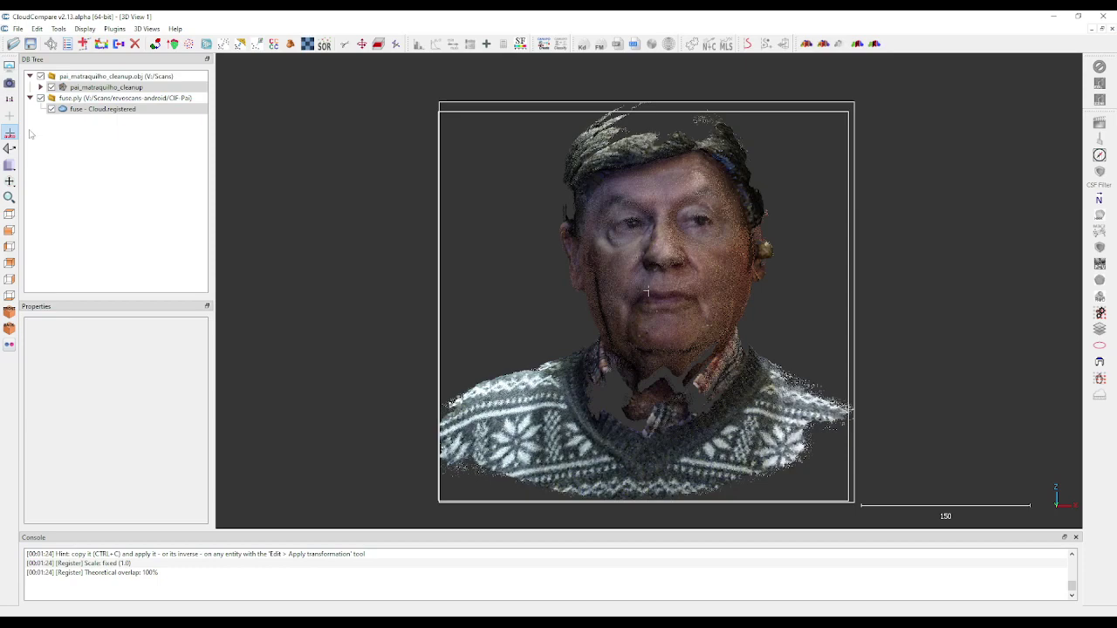
# Step: Hide the fuse cloud and orbit the colorized head to inspect its colours
pyautogui.click(51, 110)
pyautogui.click(454, 219)
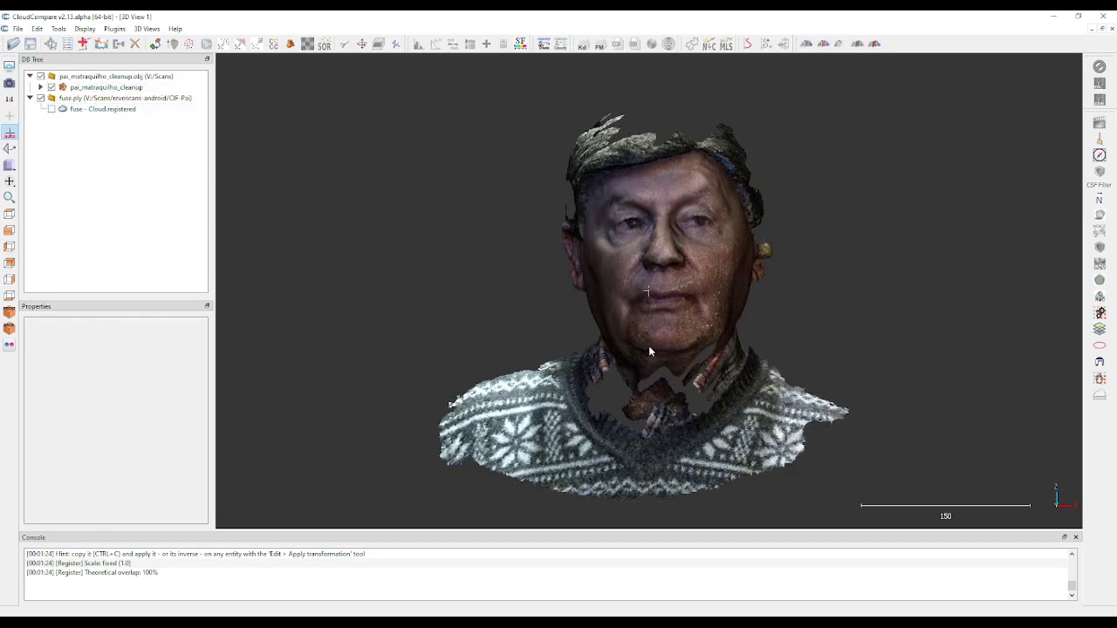
pyautogui.moveTo(649, 346); pyautogui.dragTo(781, 294)
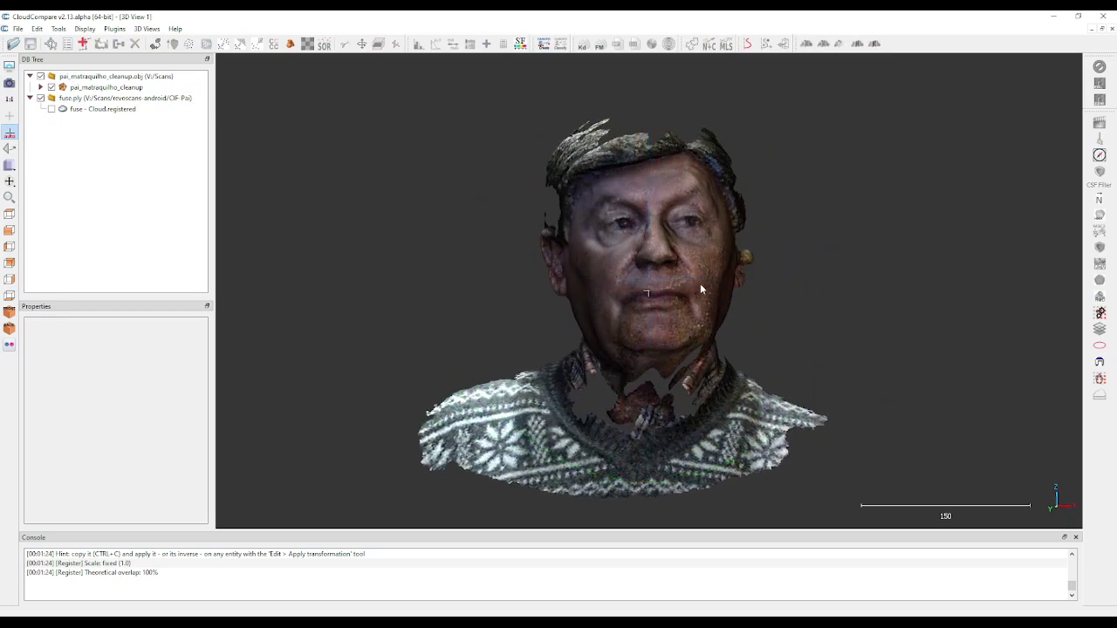
pyautogui.moveTo(701, 290); pyautogui.dragTo(731, 305)
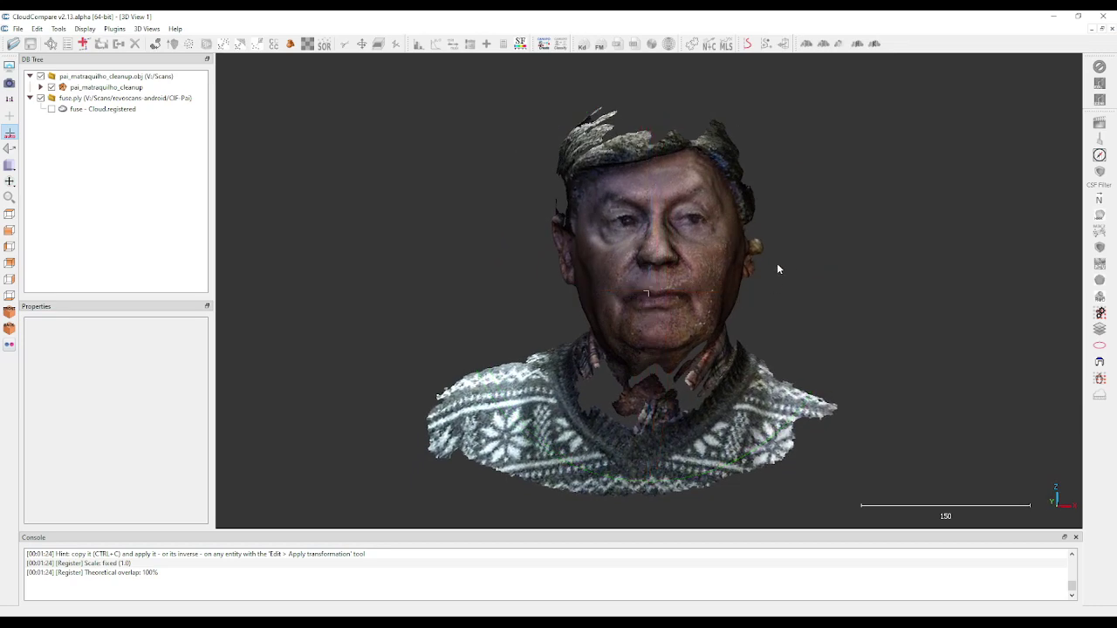
pyautogui.moveTo(769, 293); pyautogui.dragTo(683, 280)
# Step: Zoom in, turn the head back toward the front, and select the colorized mesh
pyautogui.scroll(3, 697, 251)
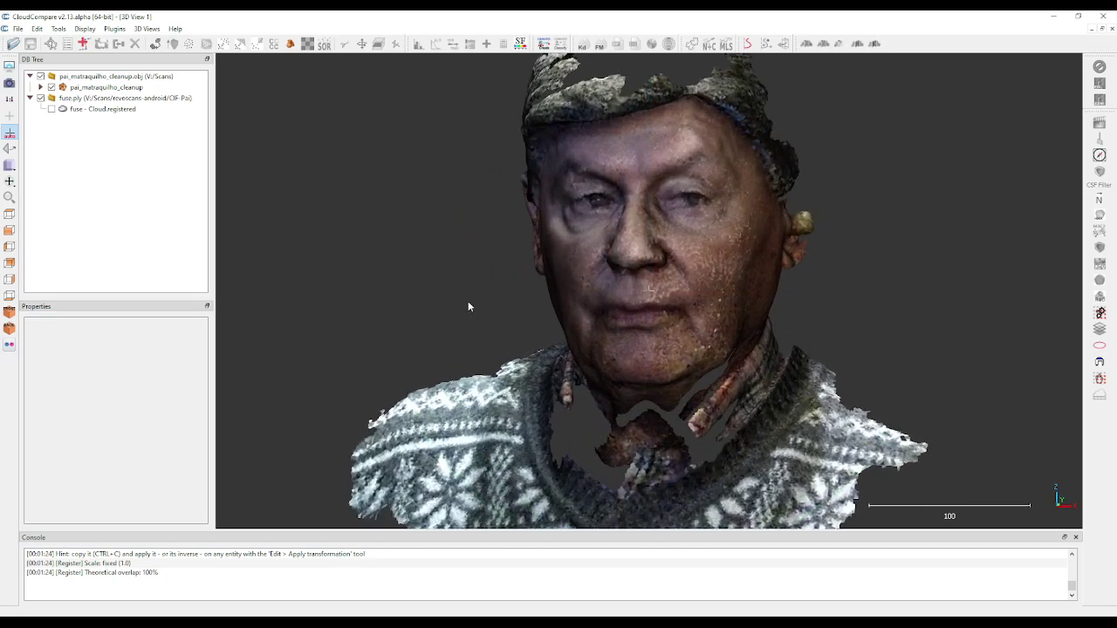
pyautogui.moveTo(466, 304); pyautogui.dragTo(562, 127)
pyautogui.moveTo(592, 373); pyautogui.dragTo(712, 210)
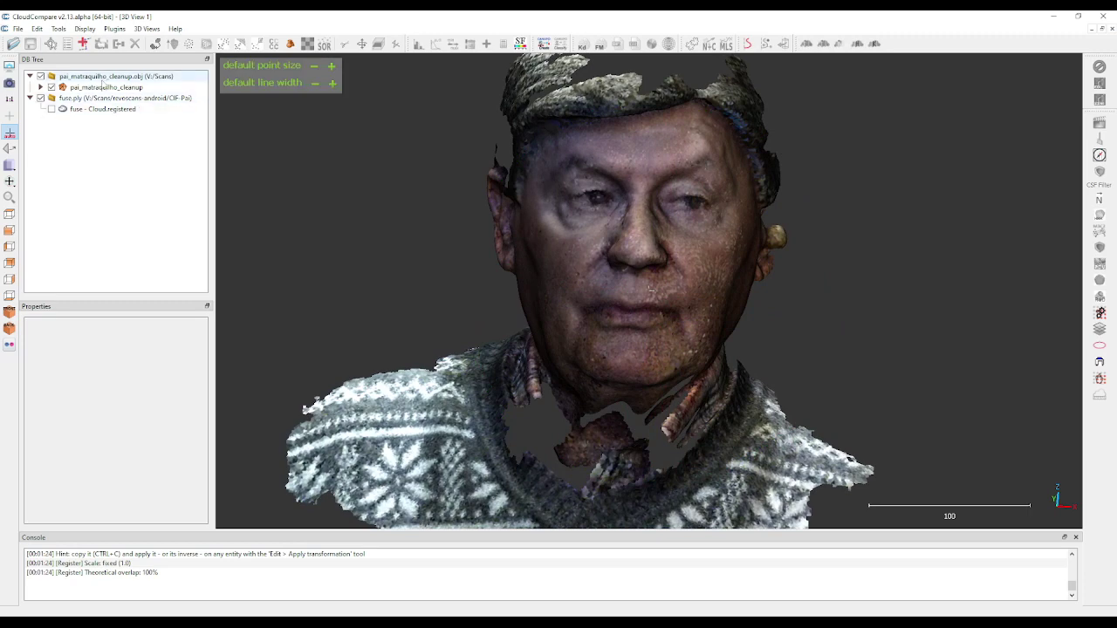
pyautogui.click(106, 87)
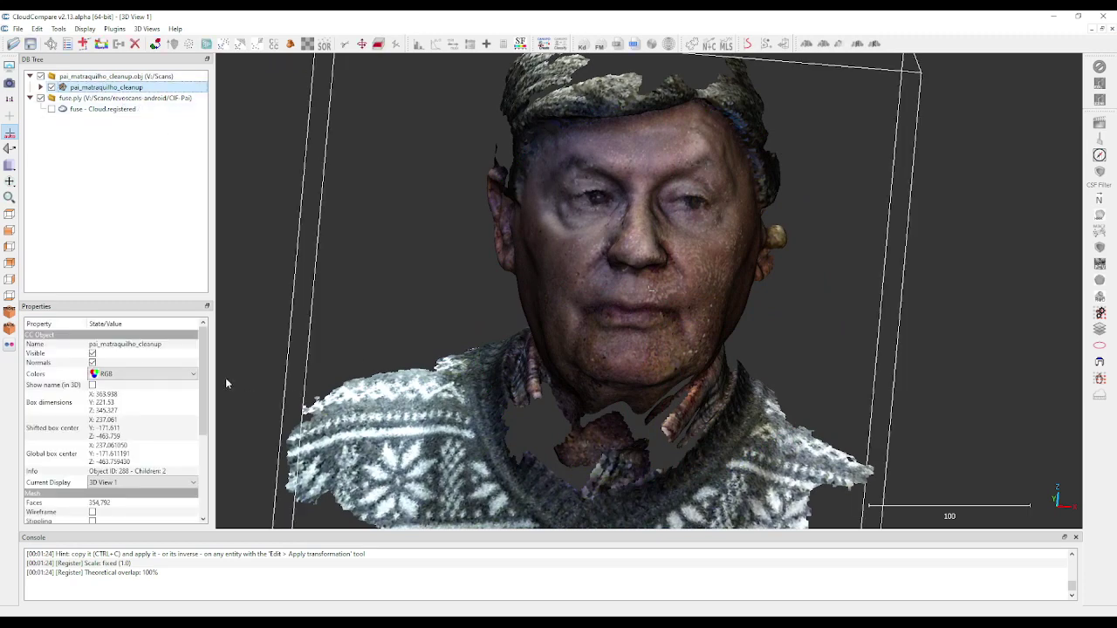
# Step: Apply colour Levels to the mesh with input maximum 150, then orbit to inspect the brighter result
pyautogui.click(58, 29)
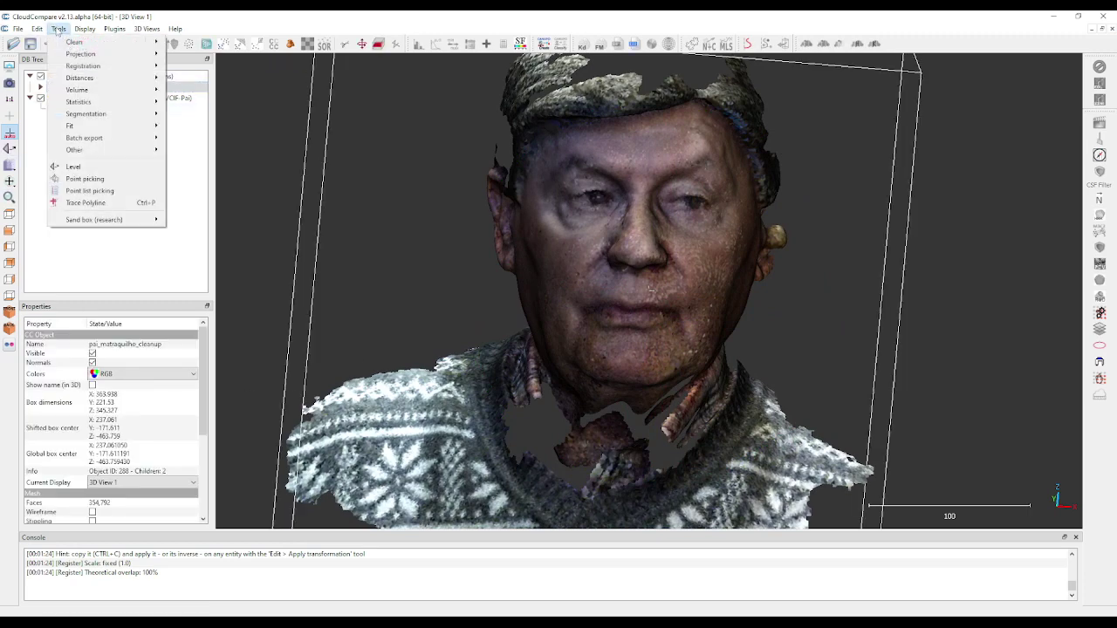
pyautogui.moveTo(37, 28)
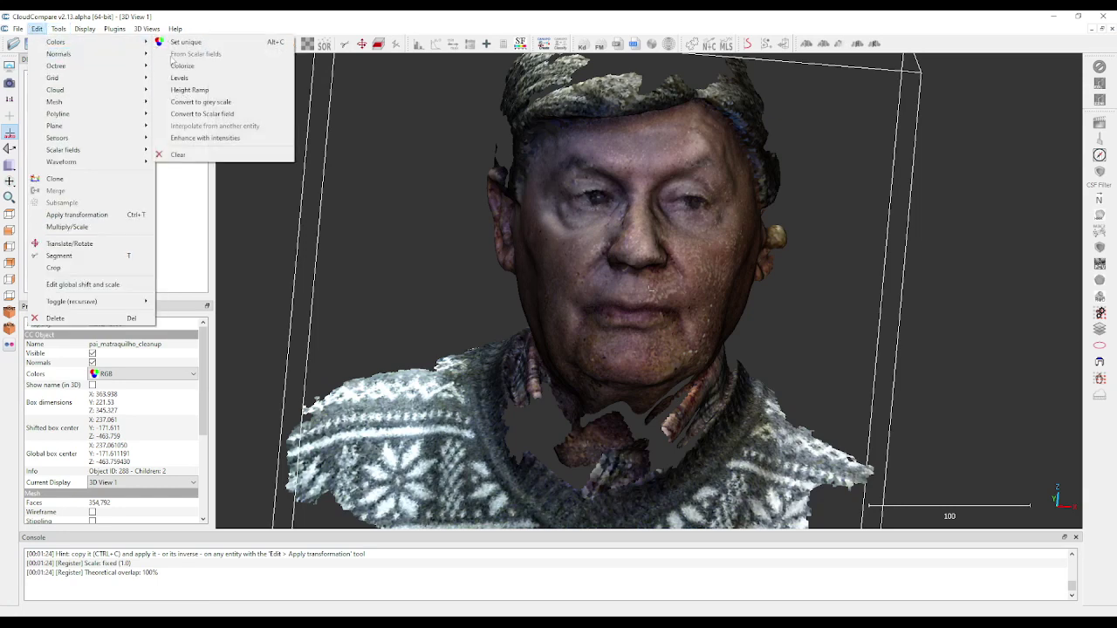
pyautogui.click(180, 78)
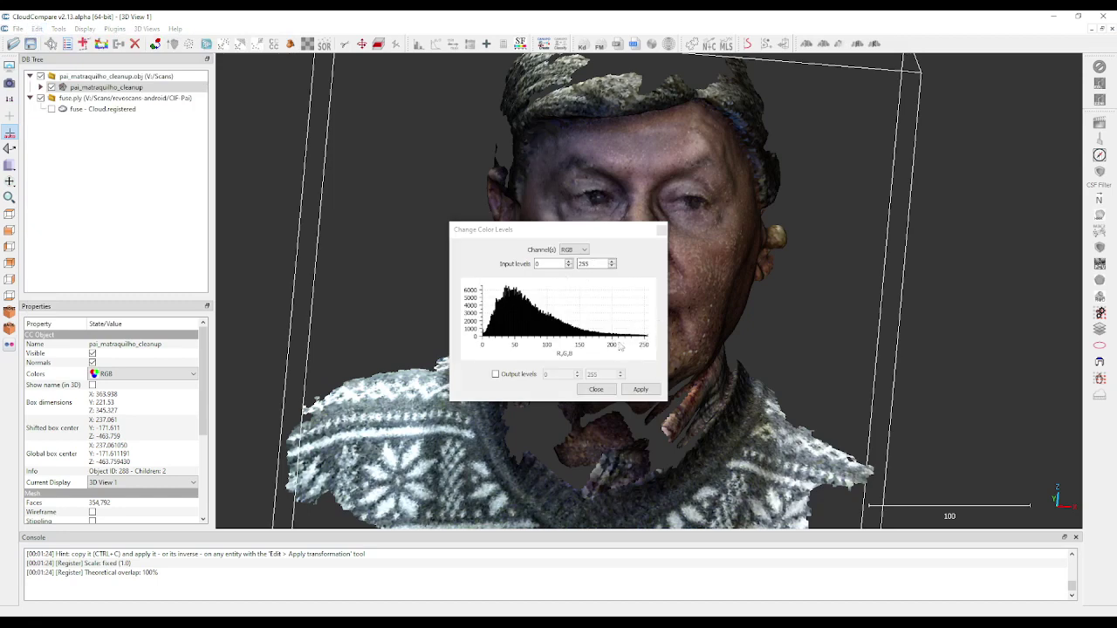
pyautogui.doubleClick(594, 264)
pyautogui.write('150')
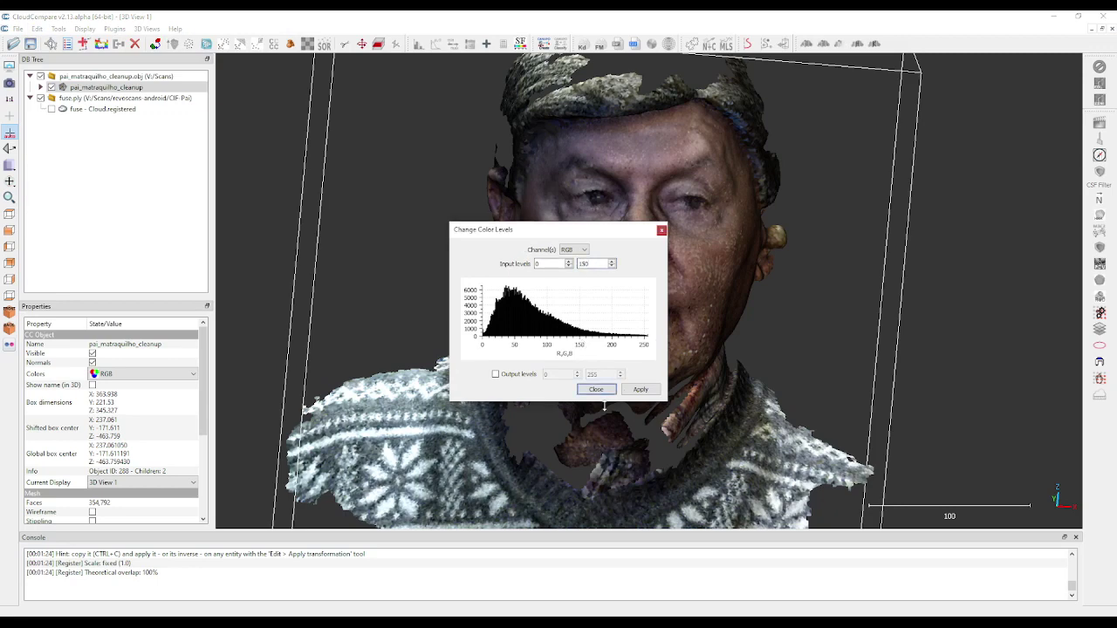
pyautogui.click(641, 389)
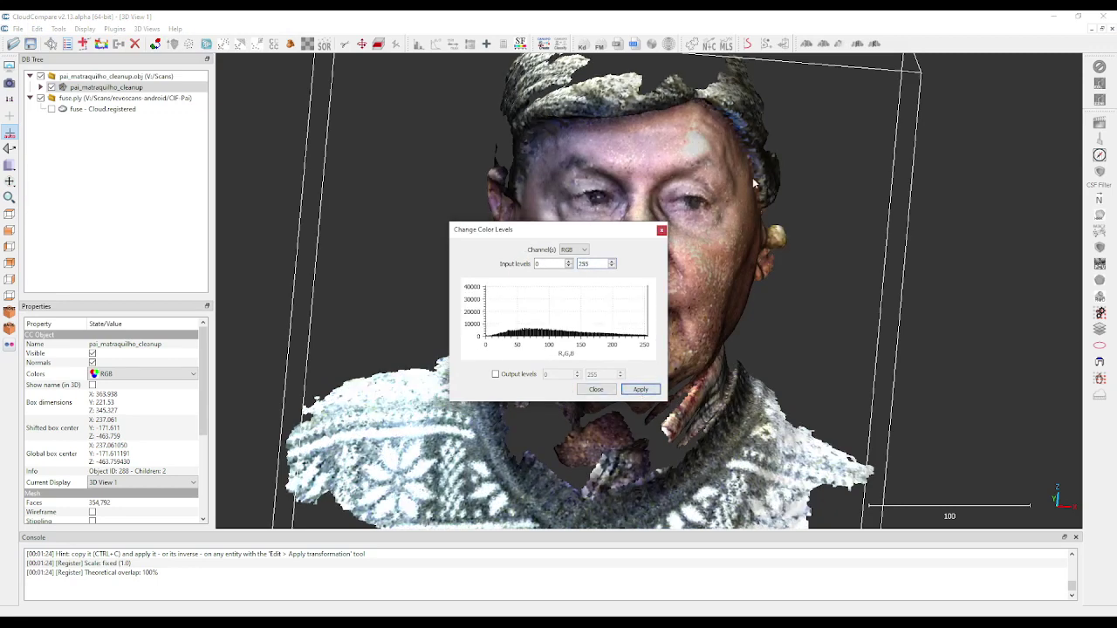
pyautogui.click(597, 390)
pyautogui.moveTo(734, 345); pyautogui.dragTo(748, 250)
pyautogui.scroll(-2, 756, 296)
pyautogui.moveTo(765, 344); pyautogui.dragTo(742, 281)
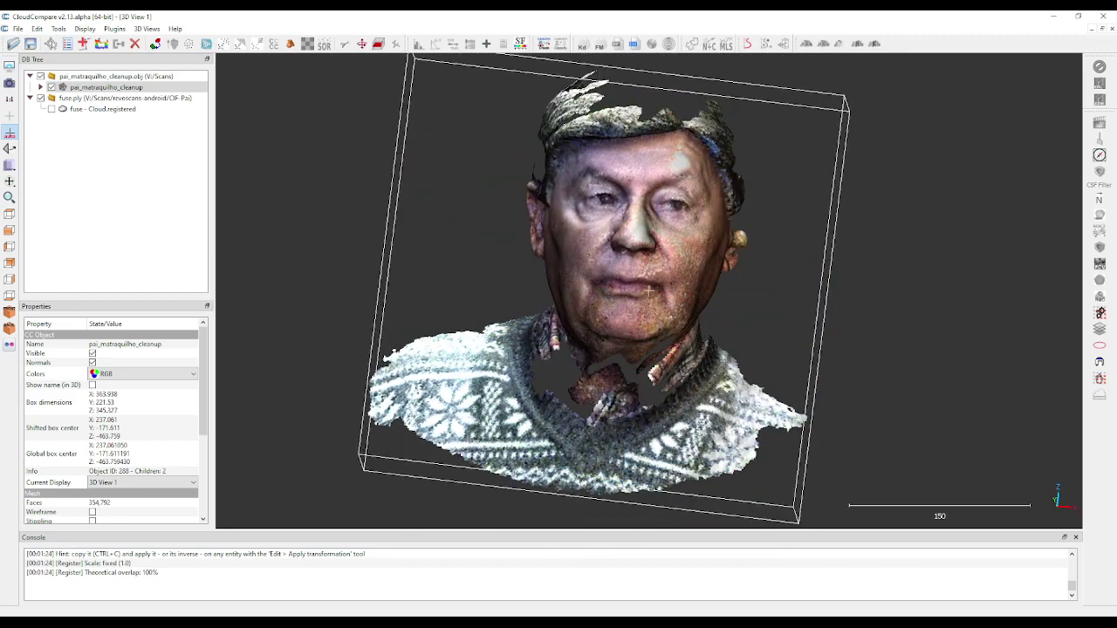
pyautogui.click(9, 231)
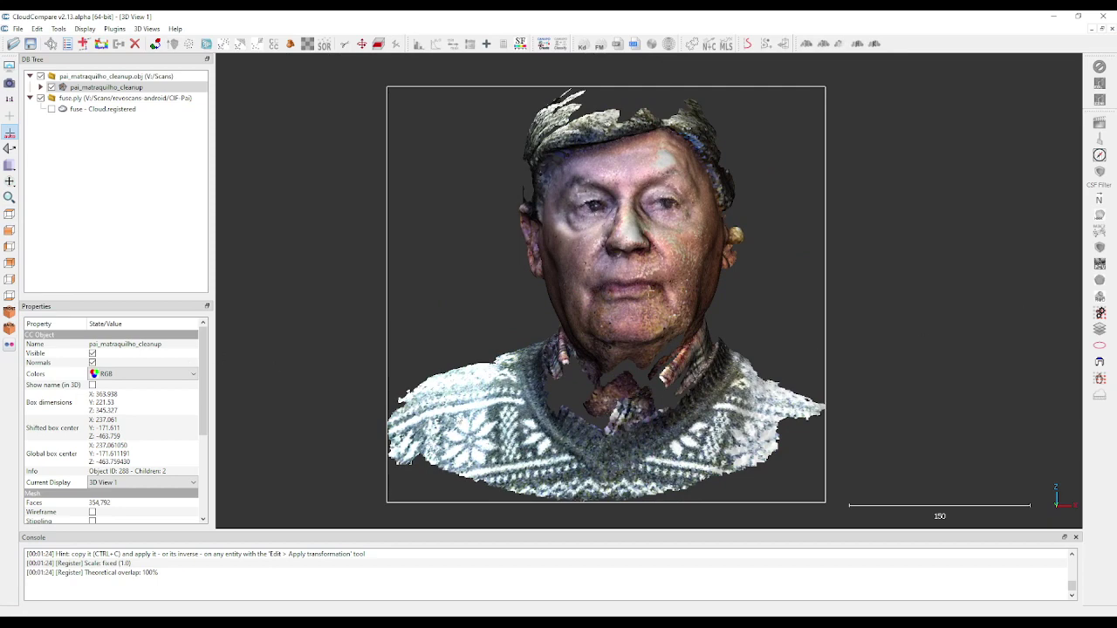